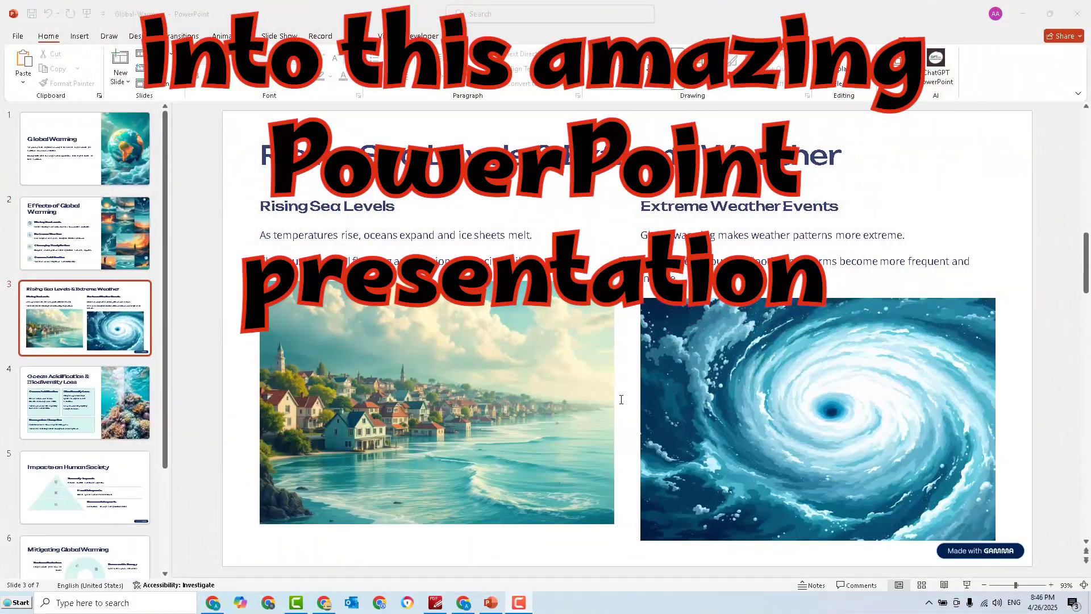
pyautogui.scroll(-1, 621, 400)
pyautogui.scroll(-1, 620, 399)
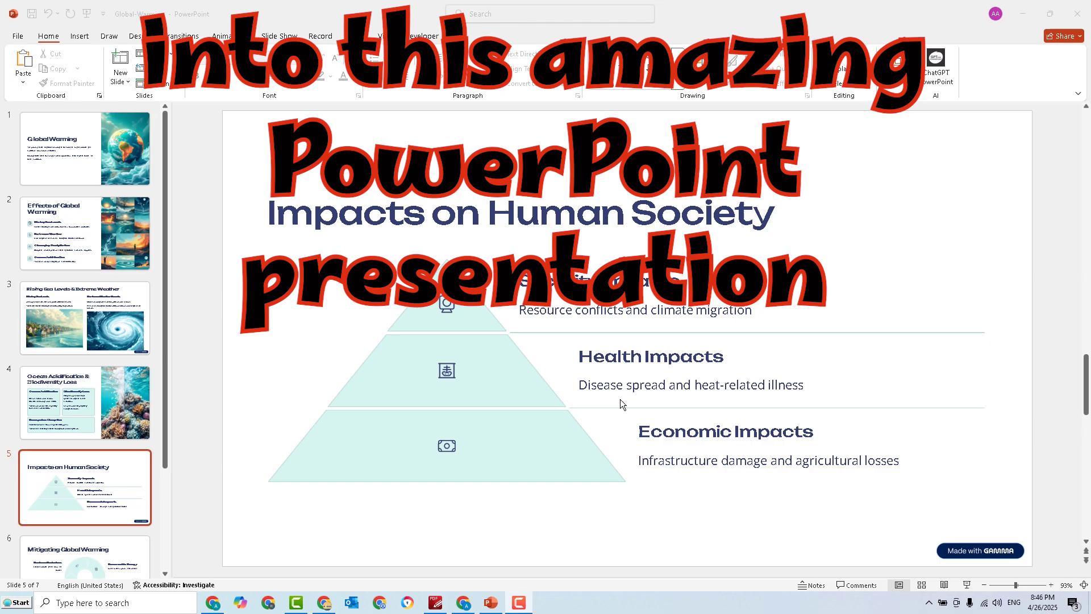
pyautogui.scroll(-1, 620, 399)
pyautogui.scroll(-1, 620, 399)
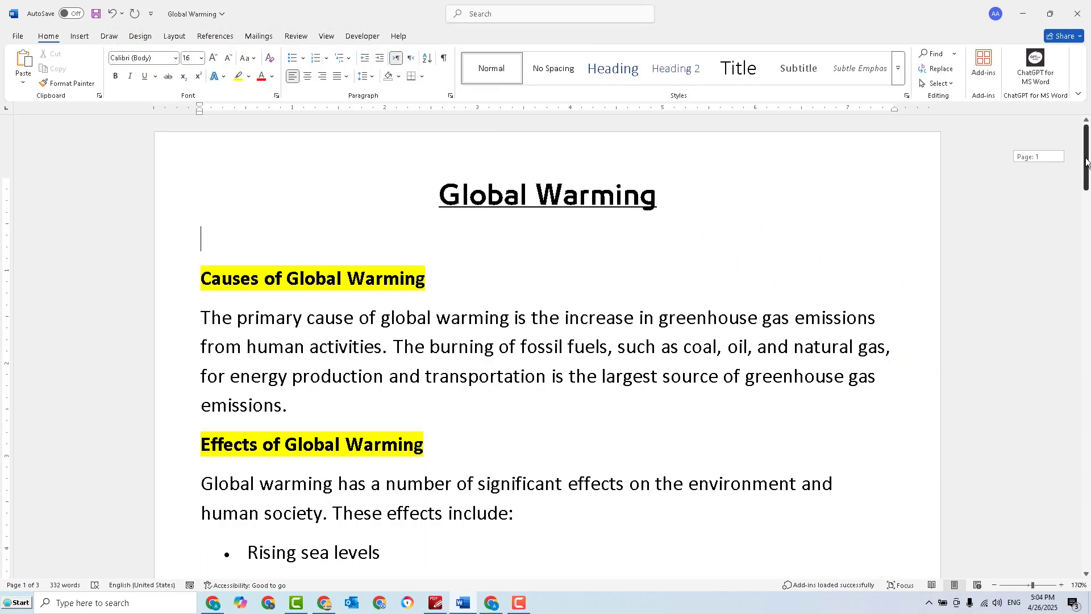
pyautogui.moveTo(1086, 162); pyautogui.dragTo(1089, 359)
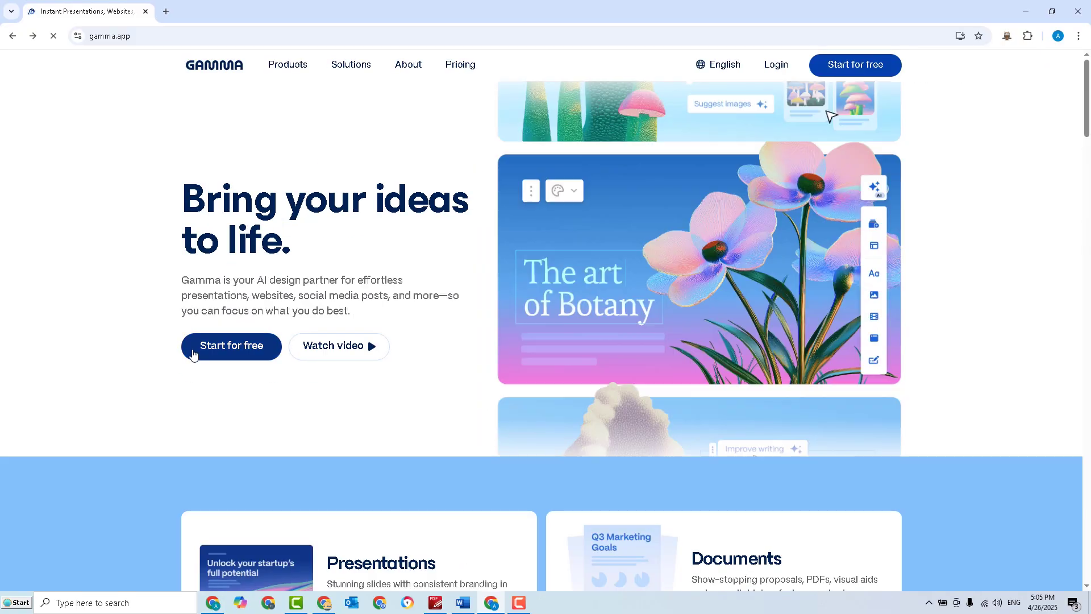
# Sign up for Gamma with the Google account and reach the Create with AI page
pyautogui.click(219, 356)
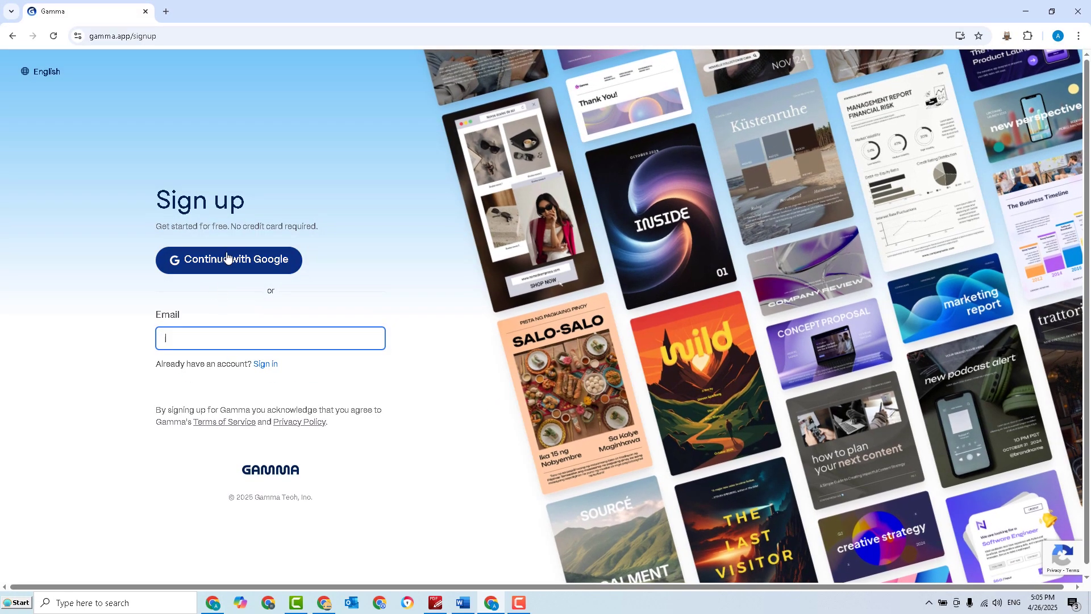
pyautogui.click(227, 260)
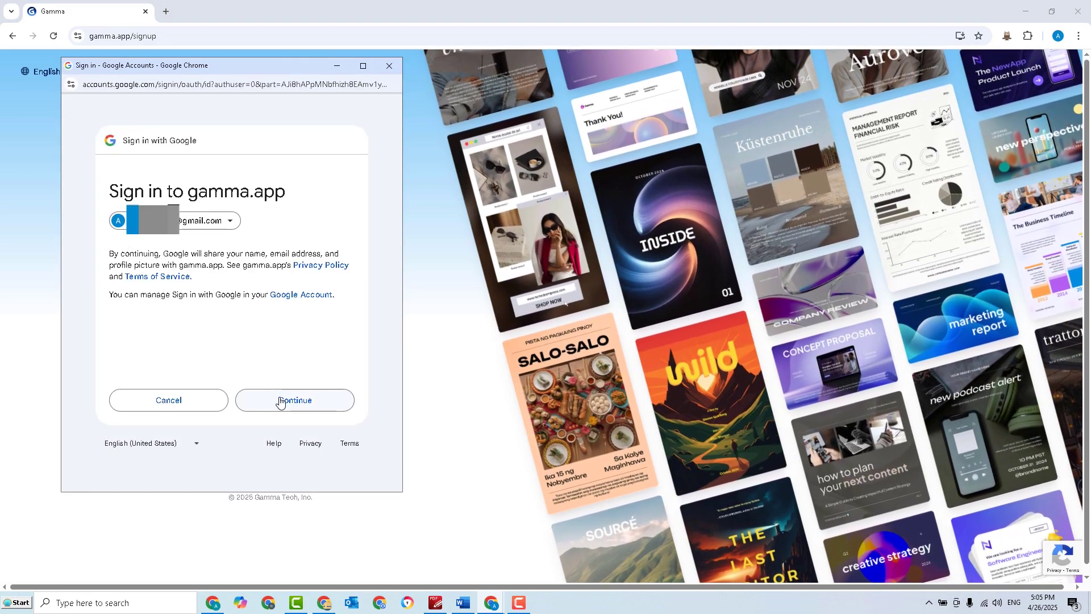
pyautogui.click(281, 402)
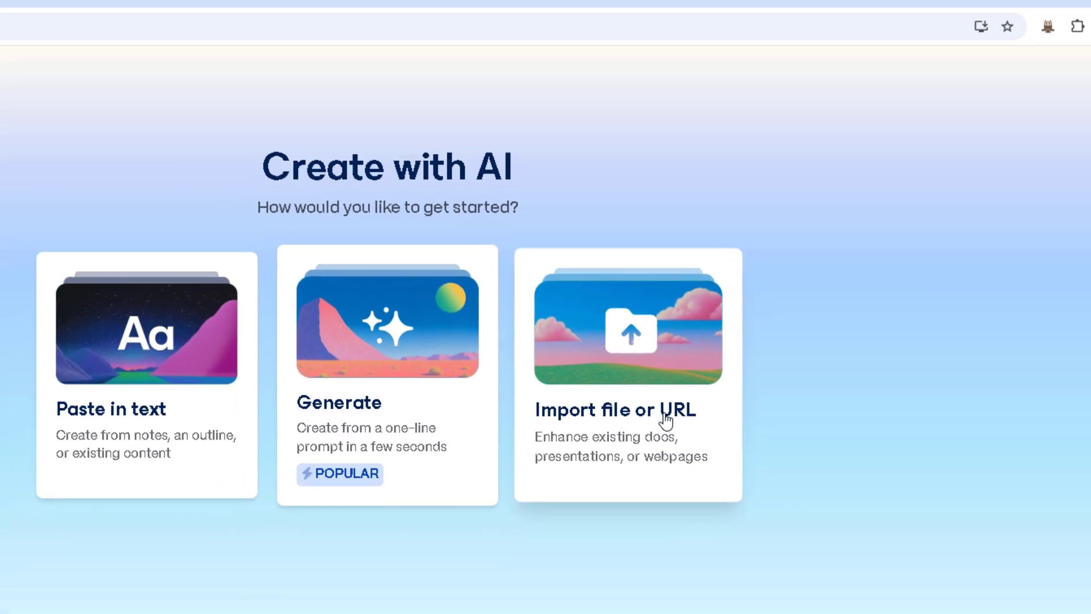
# Import the Global Warming Word document as a presentation source, filling the prompt editor
pyautogui.click(588, 446)
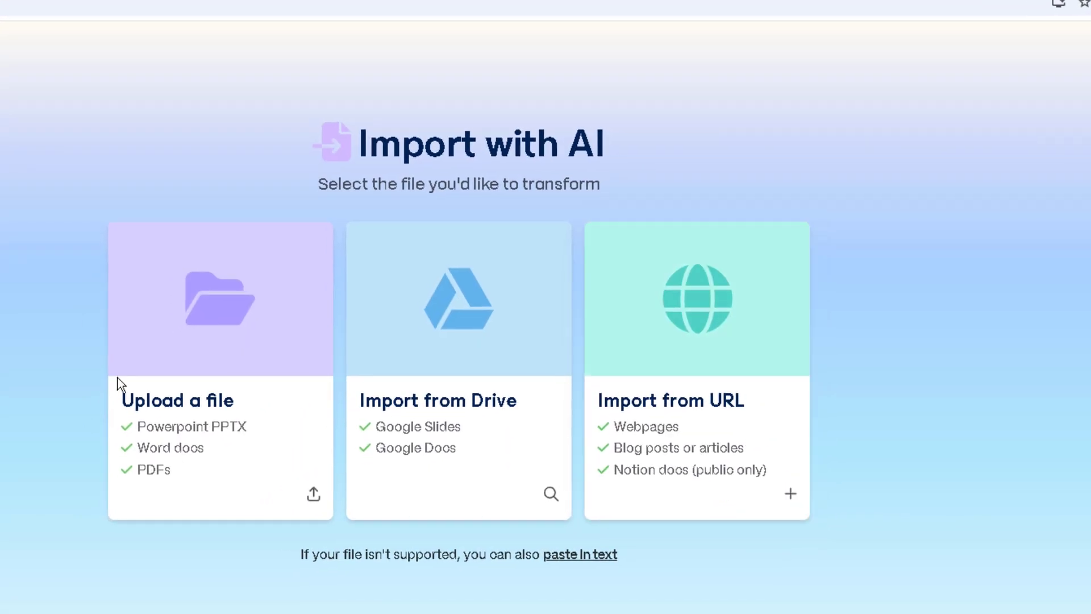
pyautogui.click(186, 401)
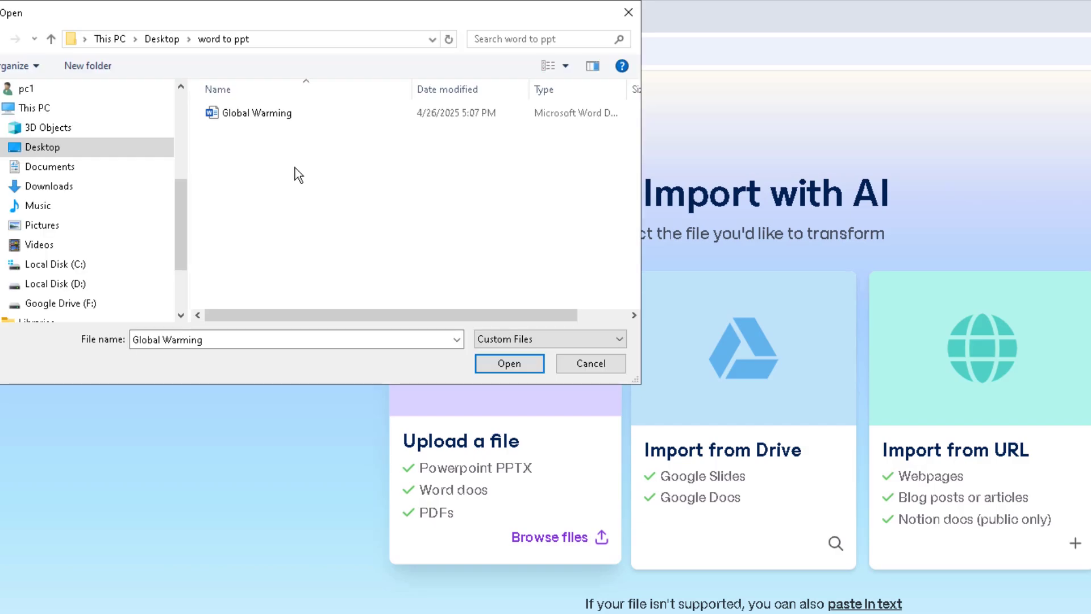
pyautogui.click(236, 113)
pyautogui.click(506, 364)
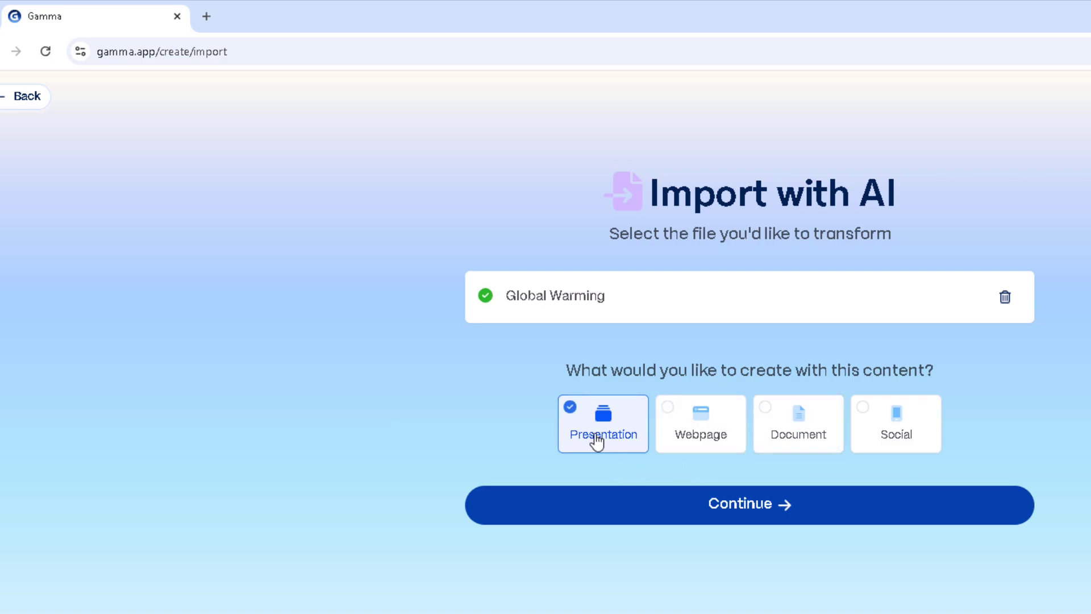
pyautogui.click(711, 507)
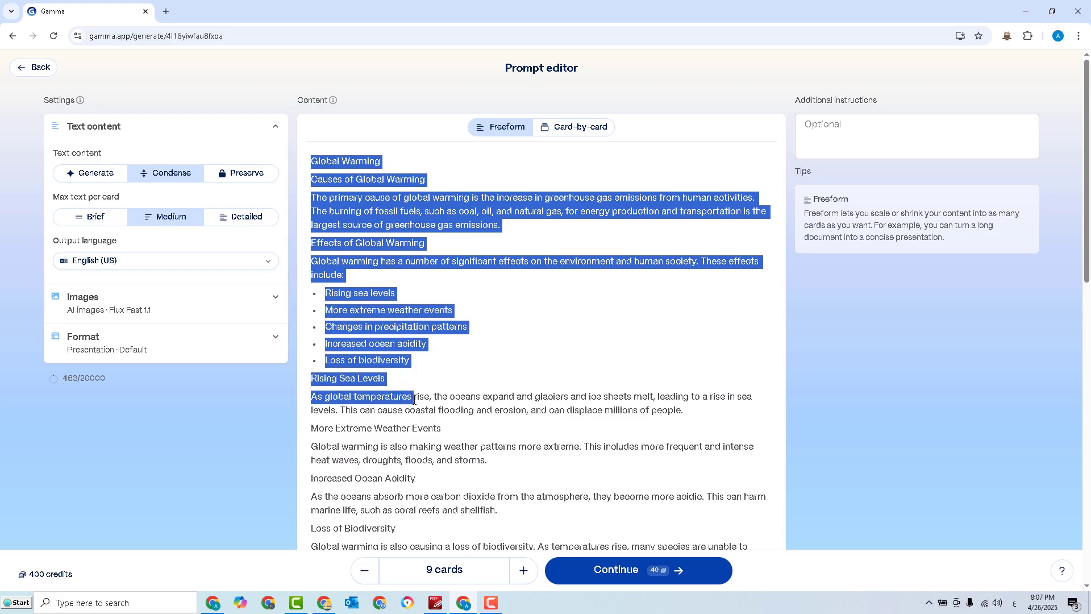
# Deselect the imported text and expand the Images generation settings
pyautogui.click(414, 398)
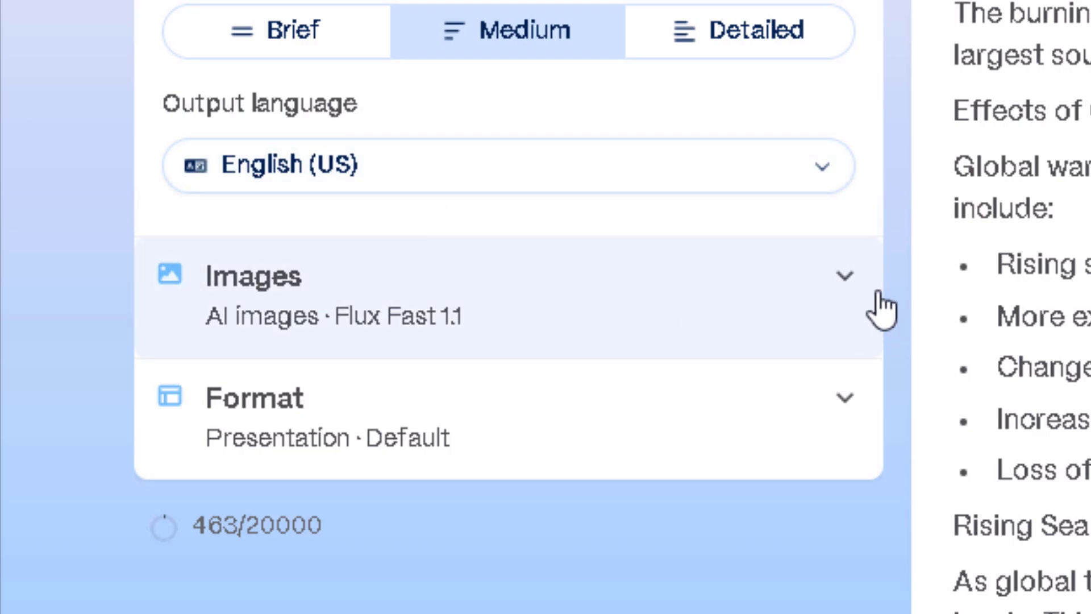
pyautogui.click(857, 288)
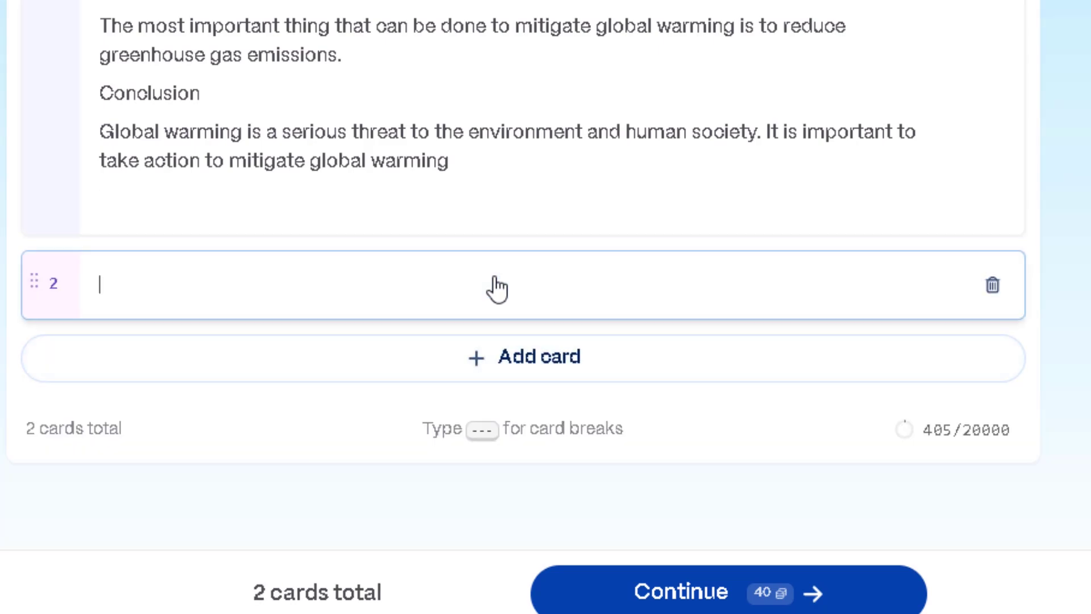
# Move the Conclusion heading and paragraph from card 1 into card 2
pyautogui.moveTo(463, 163); pyautogui.dragTo(122, 102)
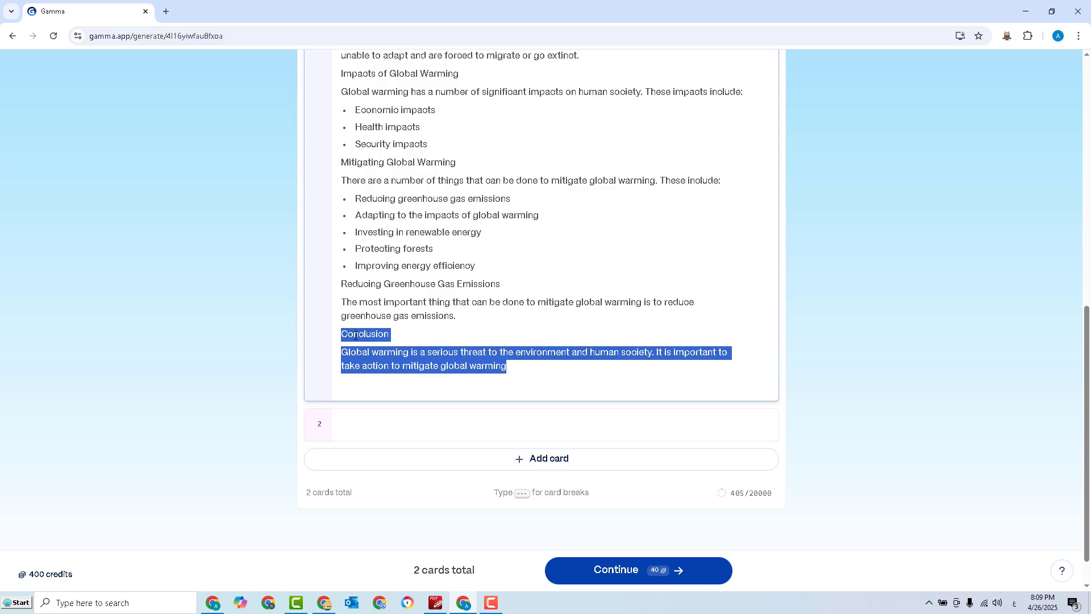
pyautogui.rightClick(356, 335)
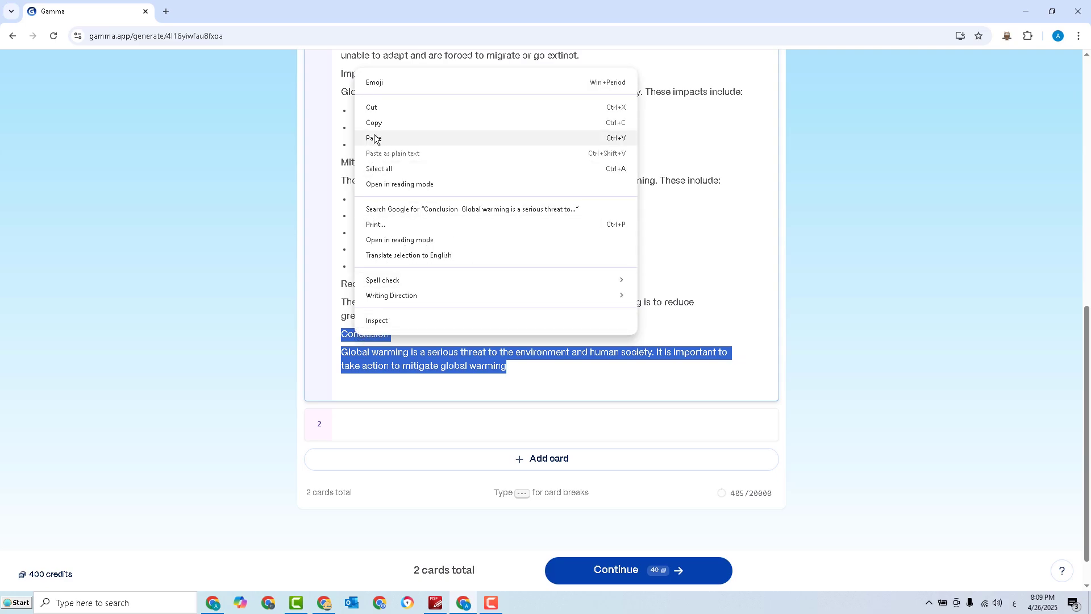
pyautogui.click(371, 105)
pyautogui.click(357, 386)
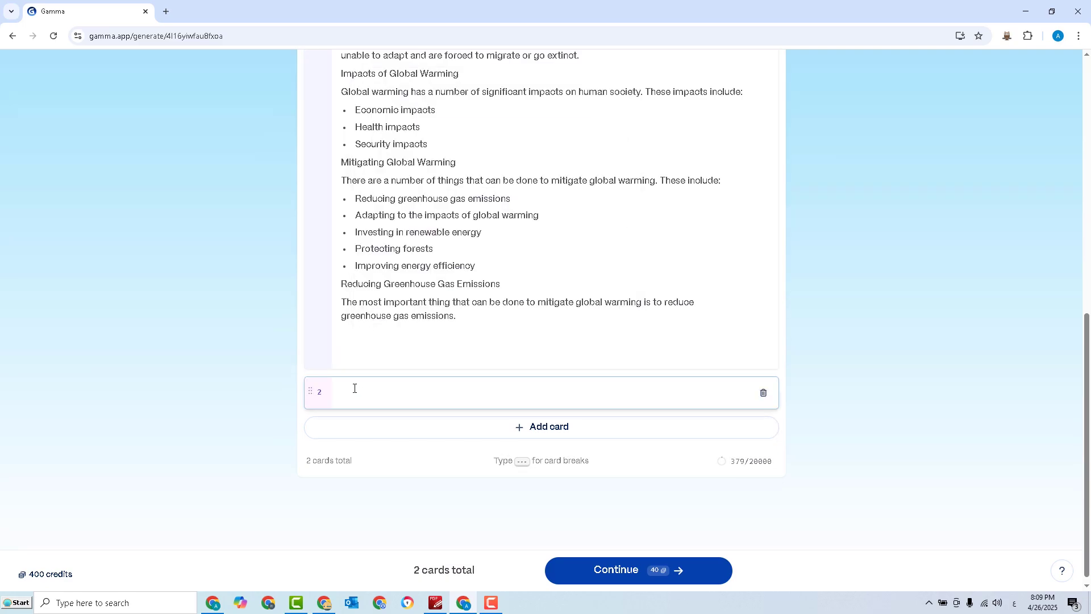
pyautogui.rightClick(354, 388)
pyautogui.click(378, 261)
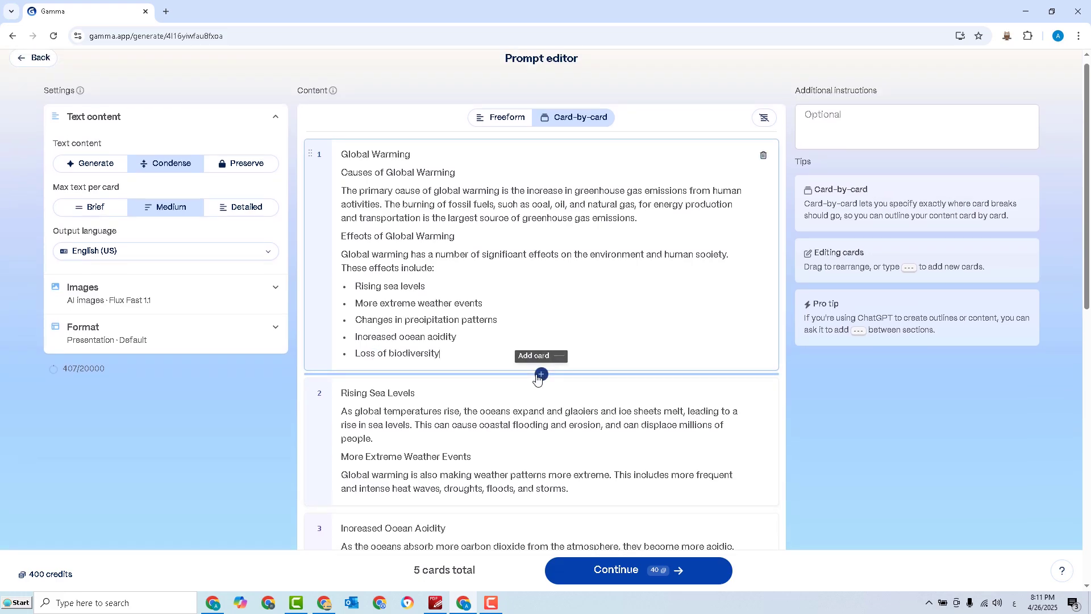
# Add an empty card after card 1 and move the Effects of Global Warming section into it
pyautogui.click(541, 375)
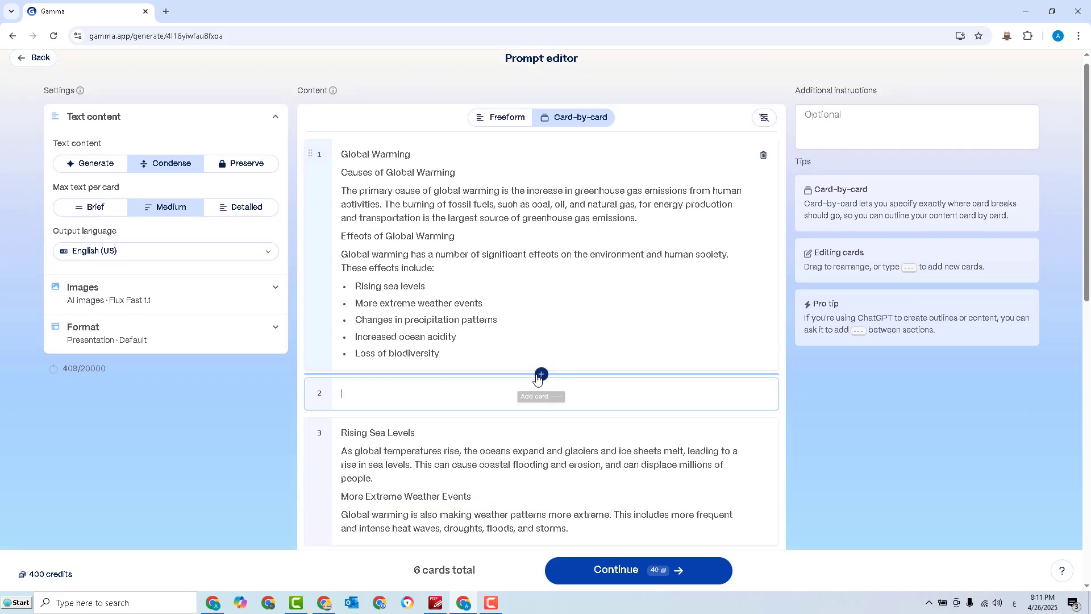
pyautogui.moveTo(458, 354); pyautogui.dragTo(334, 242)
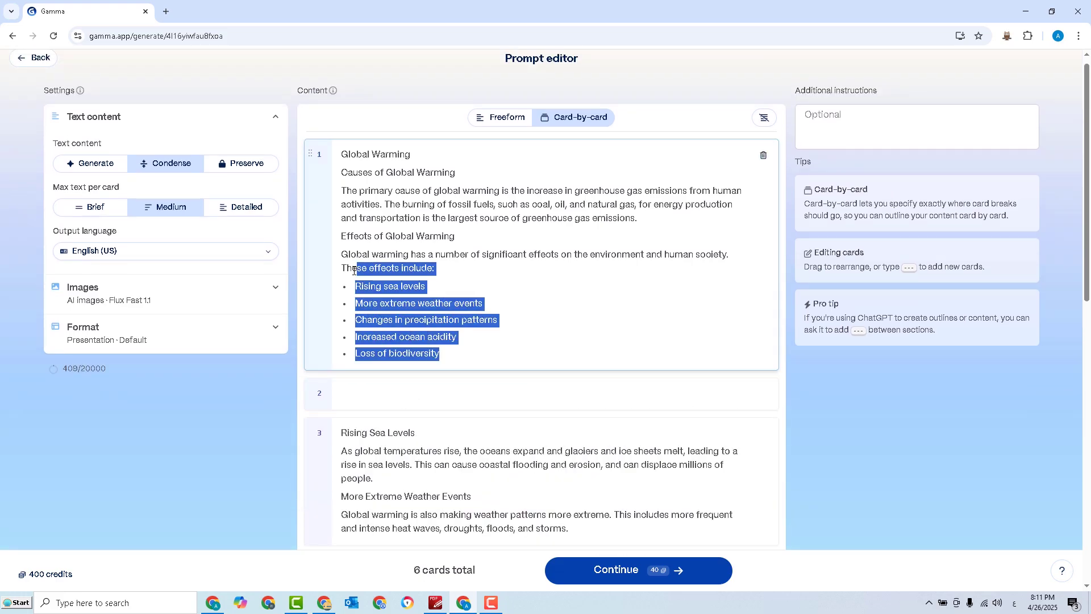
pyautogui.rightClick(361, 238)
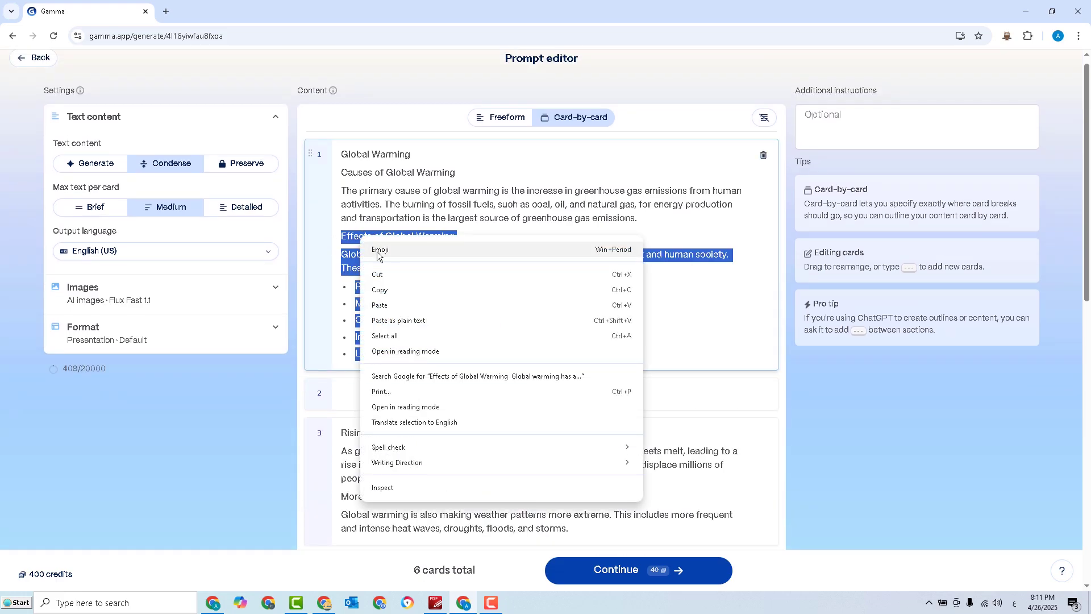
pyautogui.click(375, 275)
pyautogui.click(371, 286)
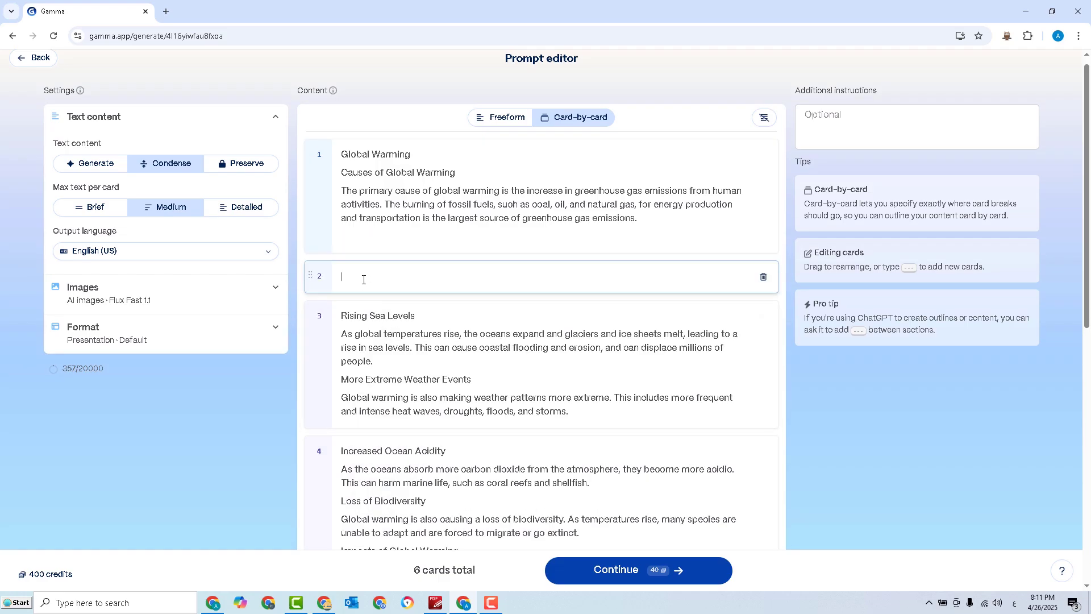
pyautogui.rightClick(367, 285)
pyautogui.click(385, 390)
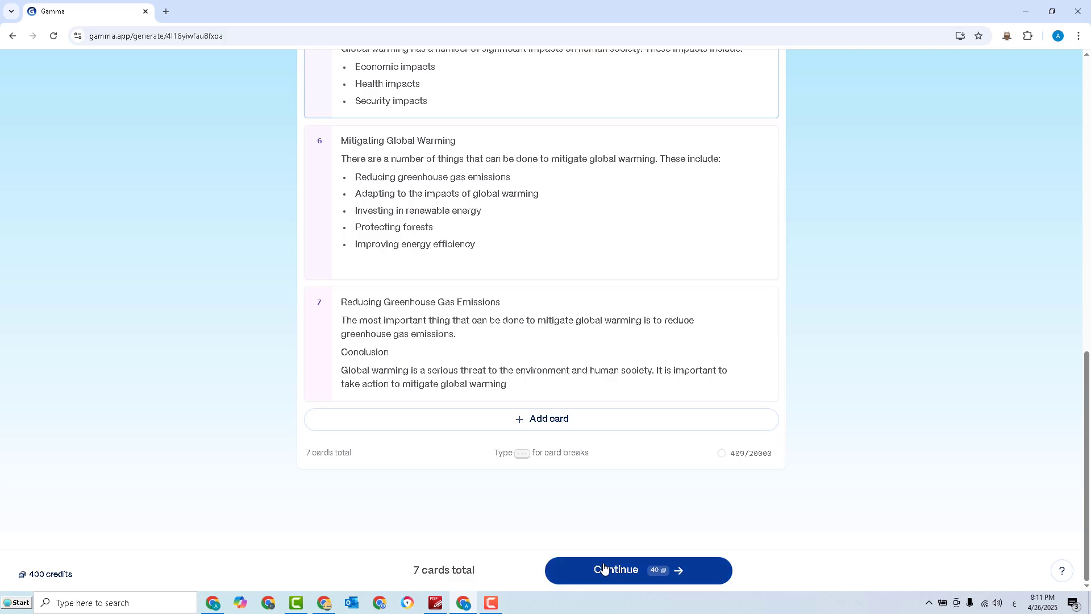
# Preview Stardust and Nebulae, choose the Seafoam theme and generate the 7-card deck
pyautogui.click(612, 573)
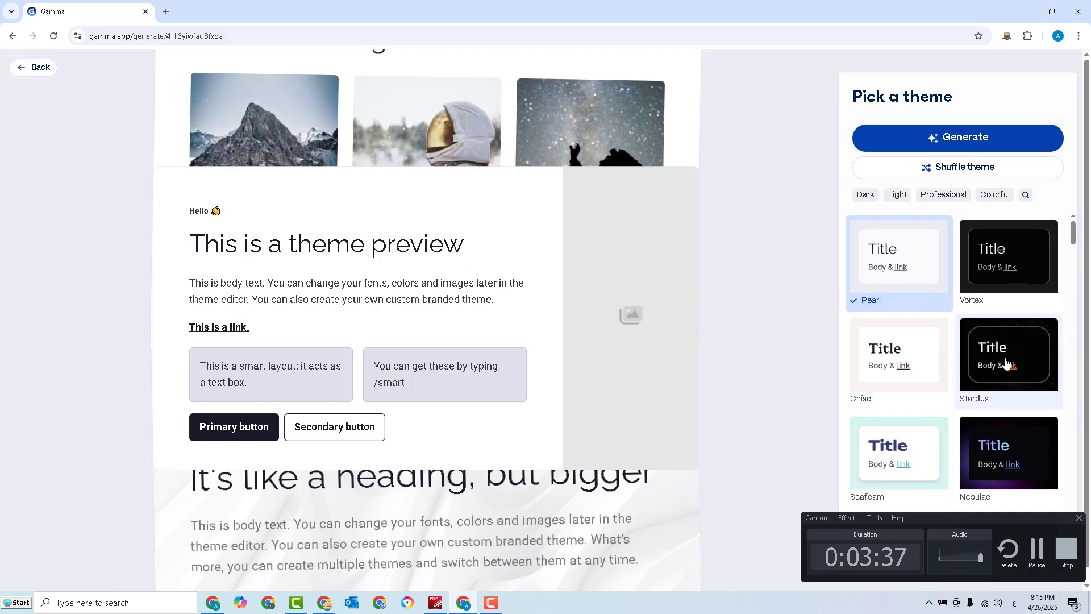
pyautogui.click(1005, 363)
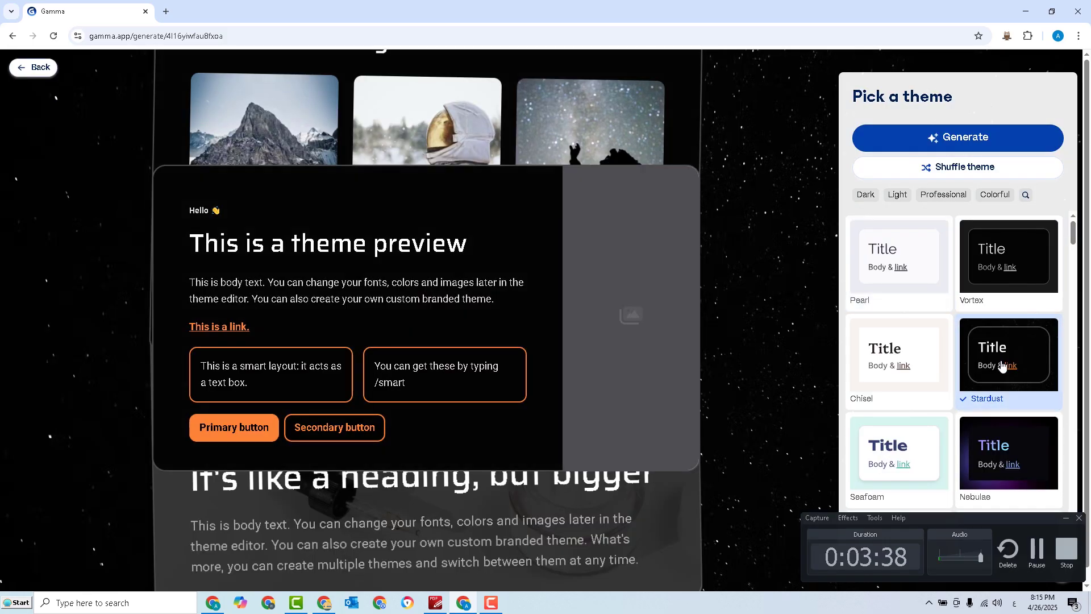
pyautogui.click(938, 452)
pyautogui.click(979, 457)
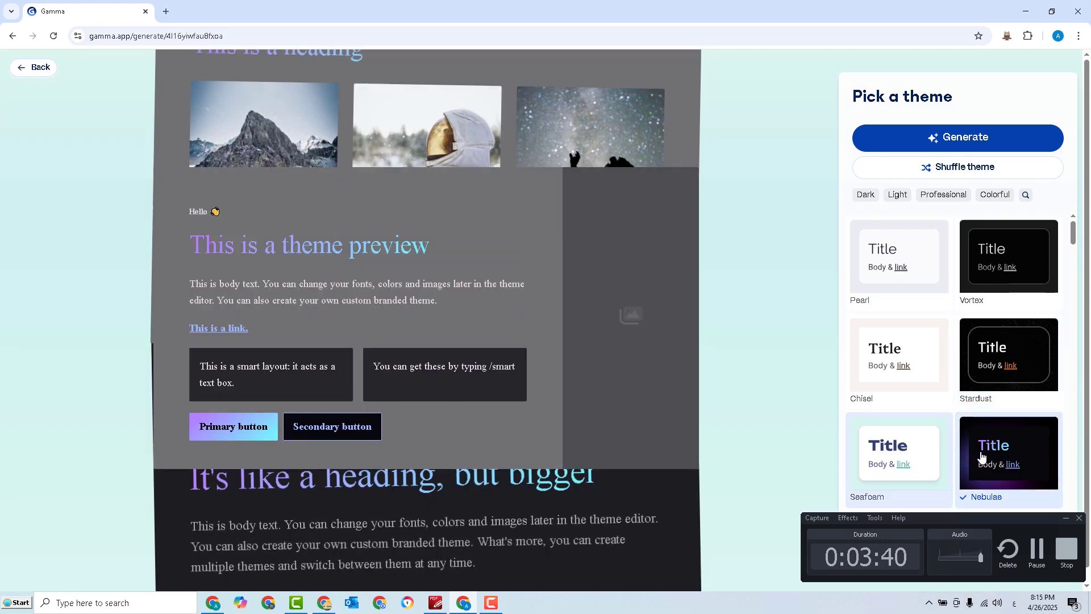
pyautogui.click(924, 459)
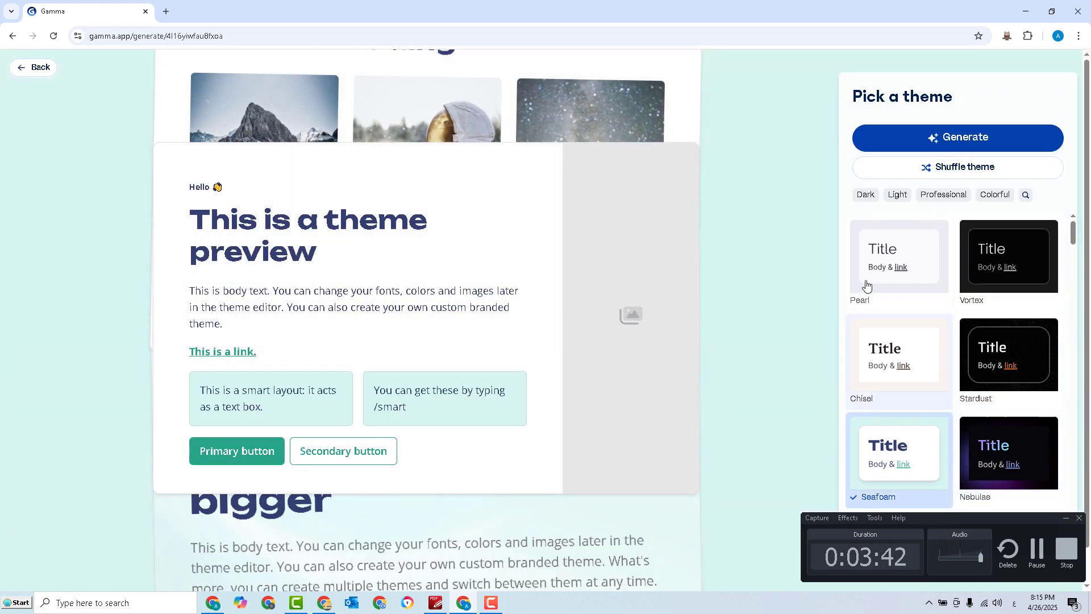
pyautogui.click(953, 141)
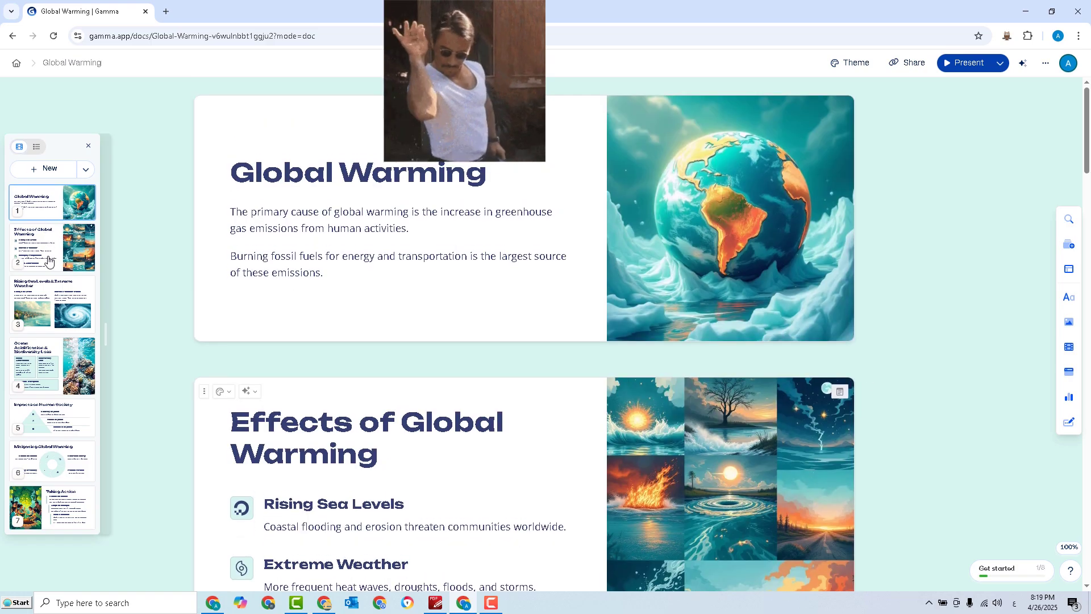
pyautogui.scroll(-3, 49, 256)
pyautogui.scroll(-10, 51, 341)
pyautogui.scroll(-3, 57, 449)
pyautogui.scroll(-3, 57, 448)
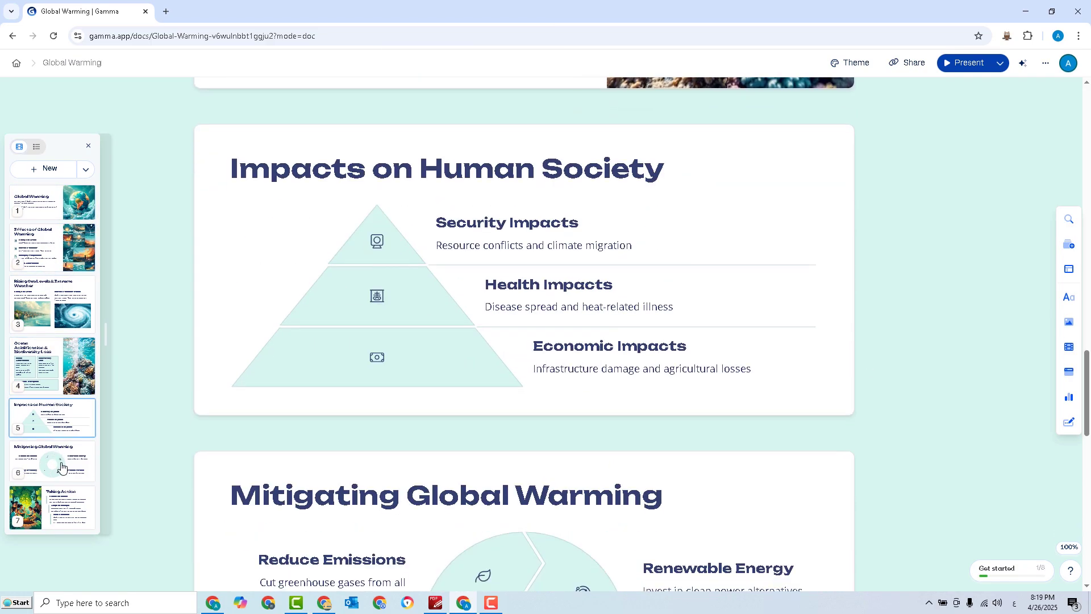
pyautogui.scroll(-4, 58, 449)
pyautogui.scroll(-4, 58, 448)
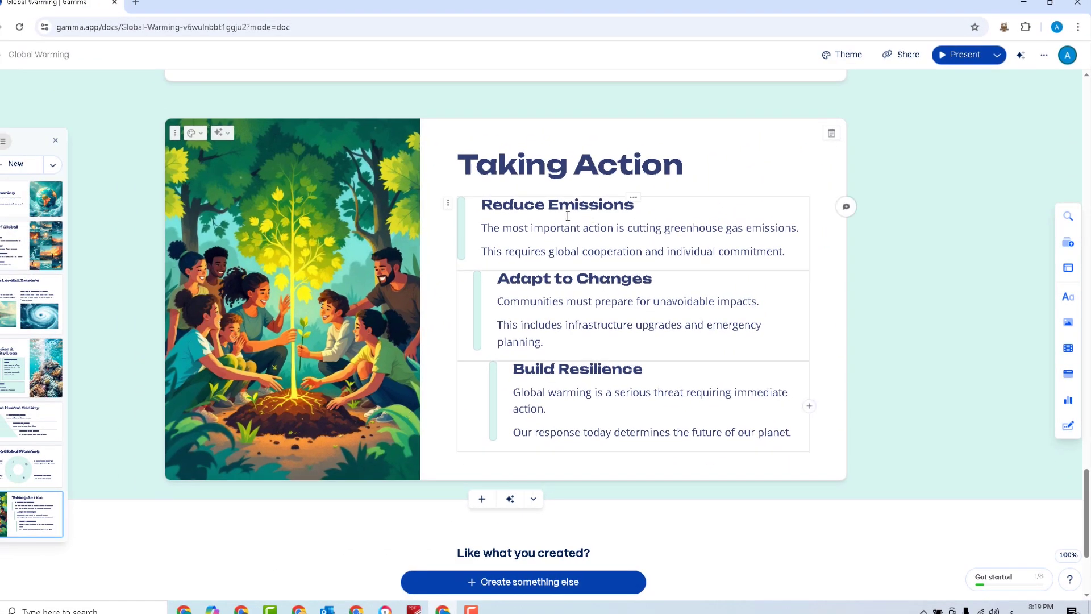
pyautogui.moveTo(281, 530)
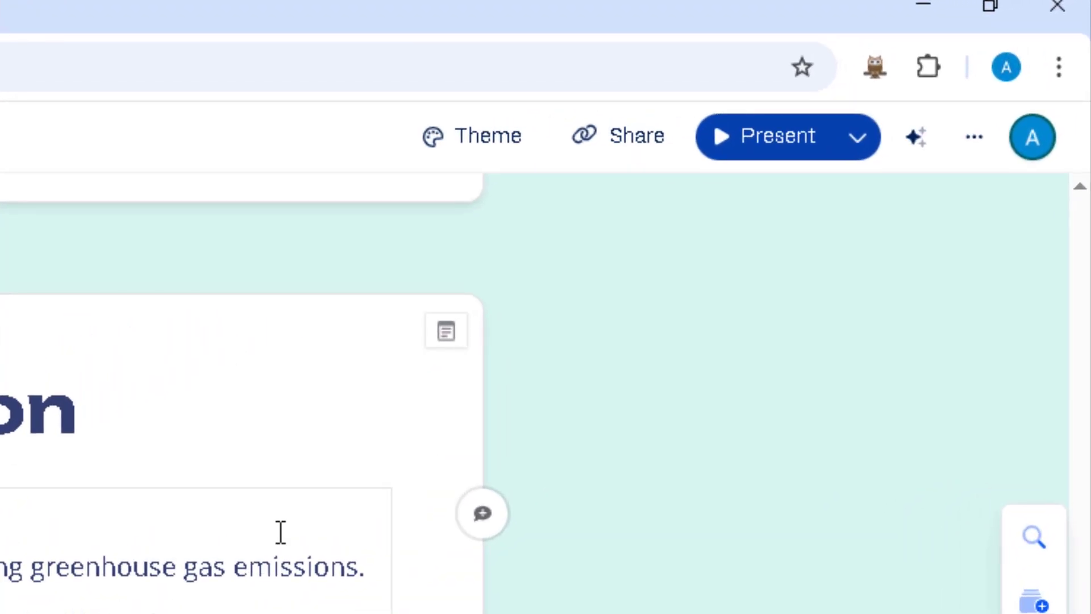
# Export the deck as Global-Warming.pptx via Share and open the download in PowerPoint
pyautogui.click(612, 141)
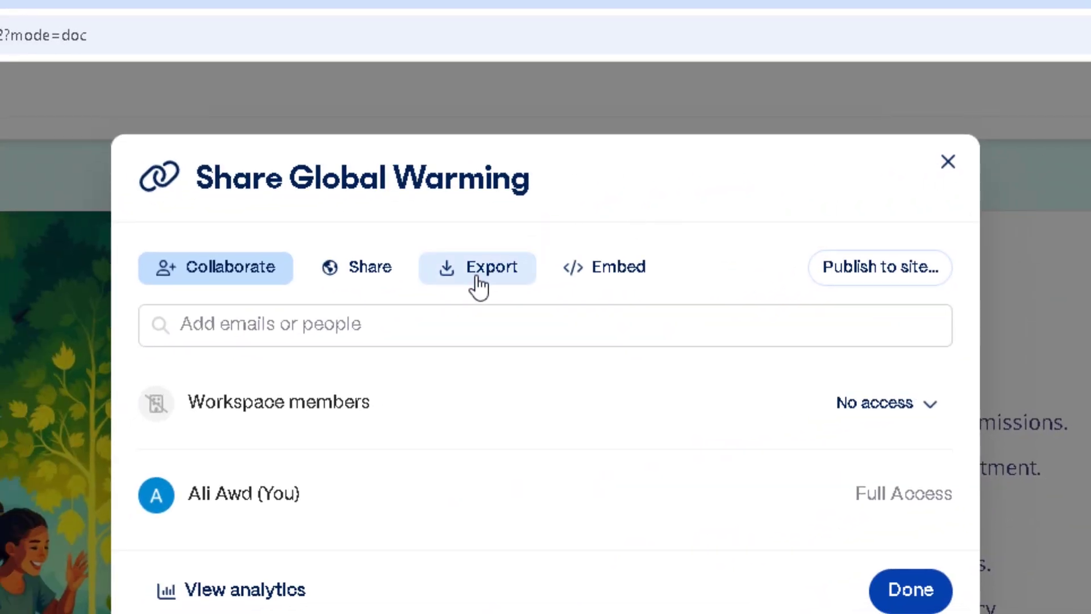
pyautogui.click(479, 287)
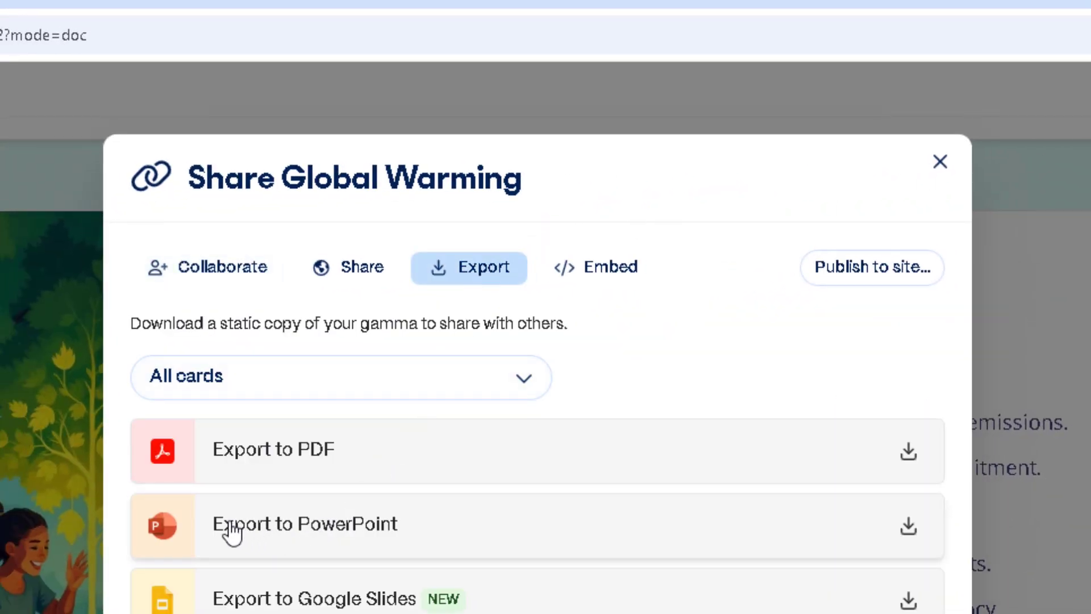
pyautogui.click(290, 523)
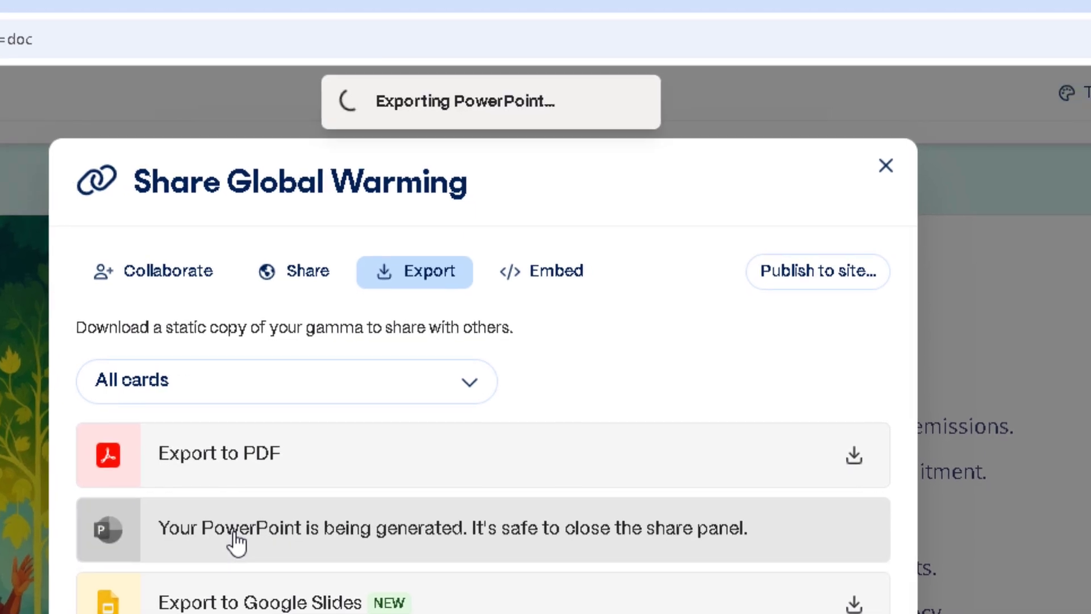
pyautogui.moveTo(823, 175)
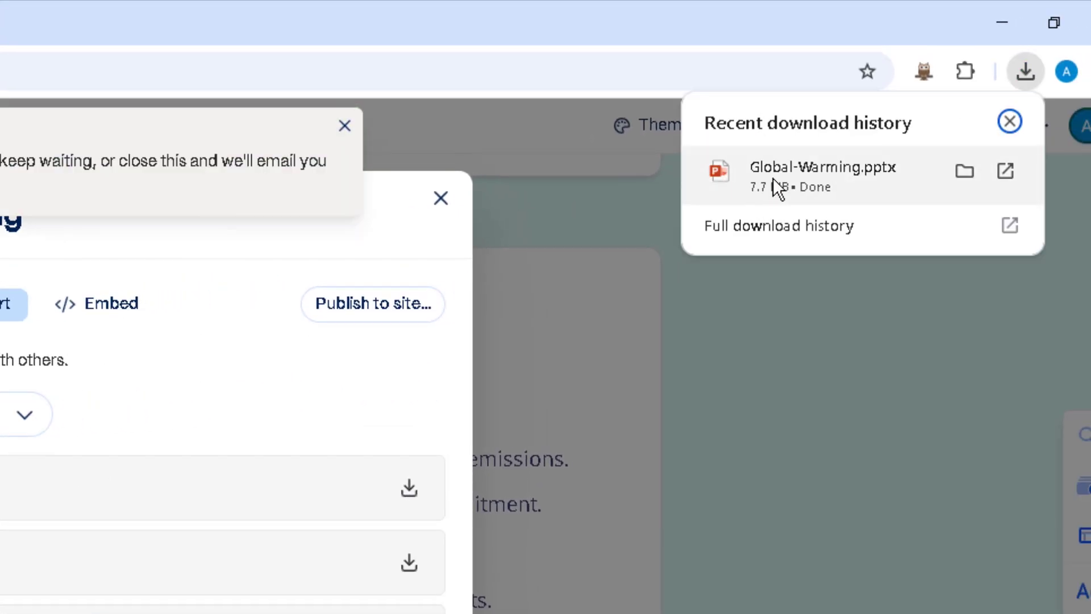
pyautogui.click(808, 171)
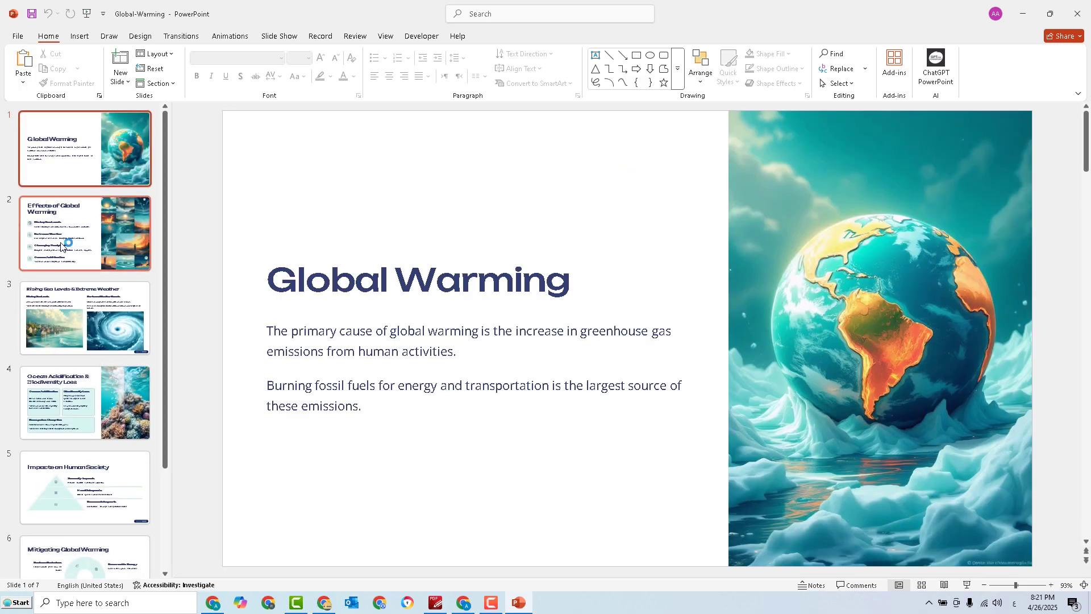
# Browse the exported slides, including Rising Sea Levels & Extreme Weather
pyautogui.click(66, 244)
pyautogui.press('Down')
pyautogui.press('Down')
pyautogui.press('Down')
pyautogui.click(91, 274)
pyautogui.click(93, 180)
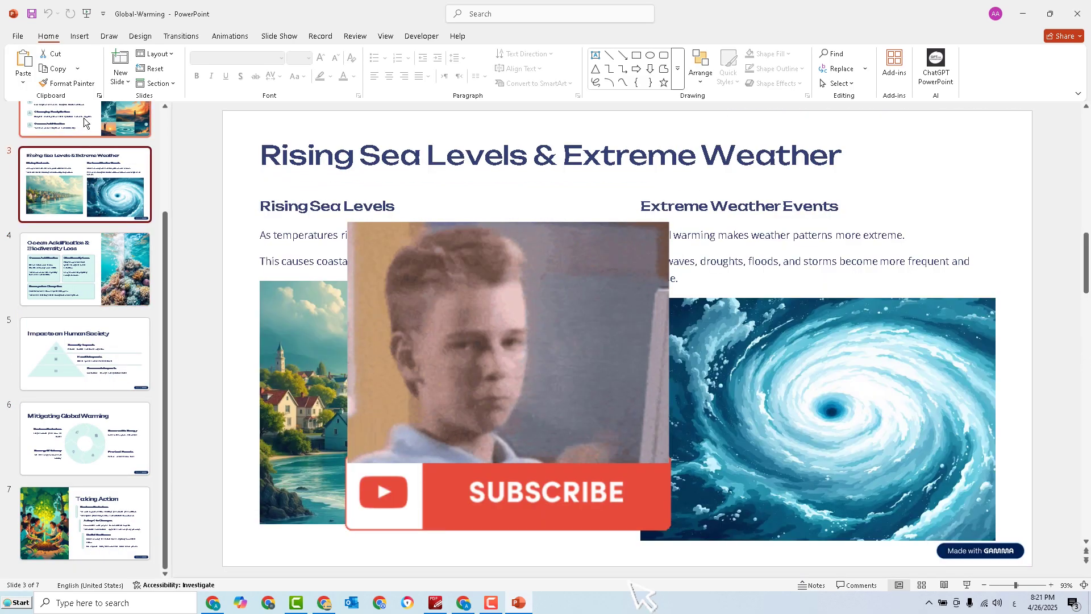
pyautogui.click(74, 231)
pyautogui.click(82, 332)
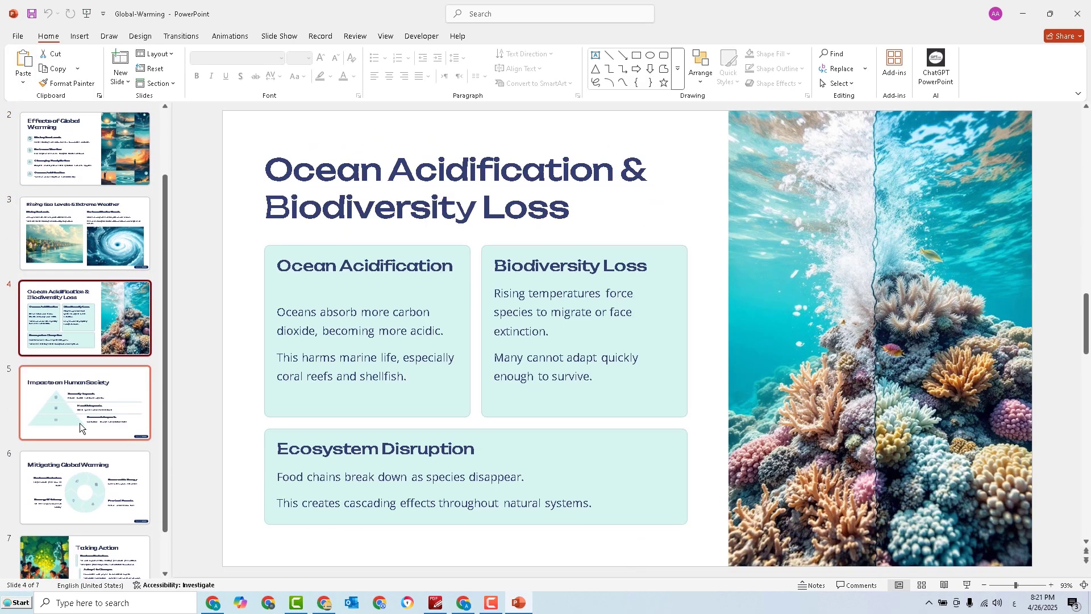